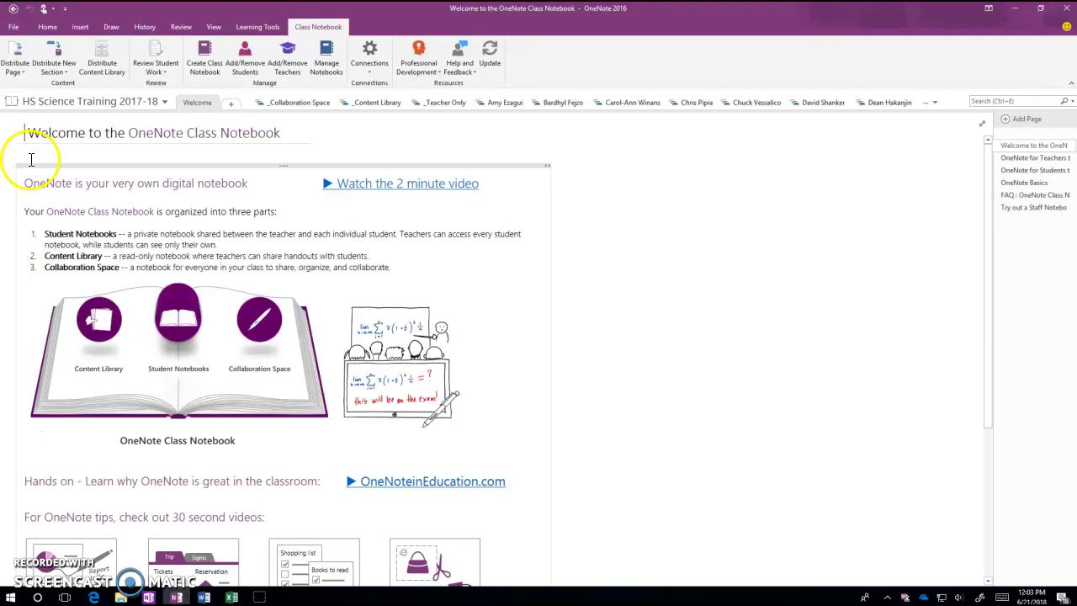
- View the HS English Training 17-18 notebook and the OneNote section in the content library of HS Science Training 2017-18
click(94, 101)
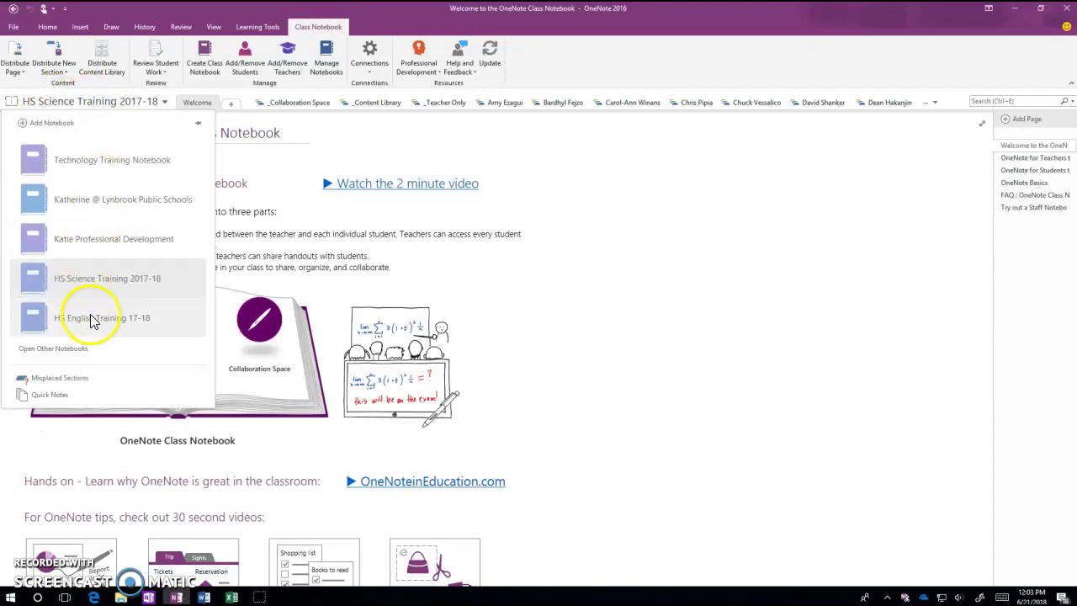
click(93, 317)
click(90, 100)
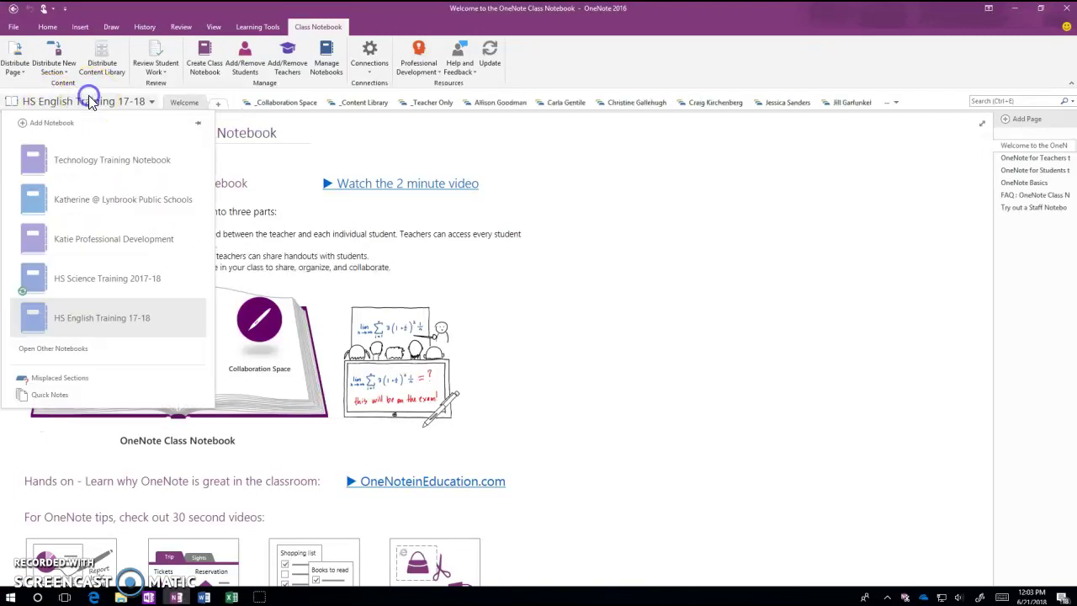
click(82, 280)
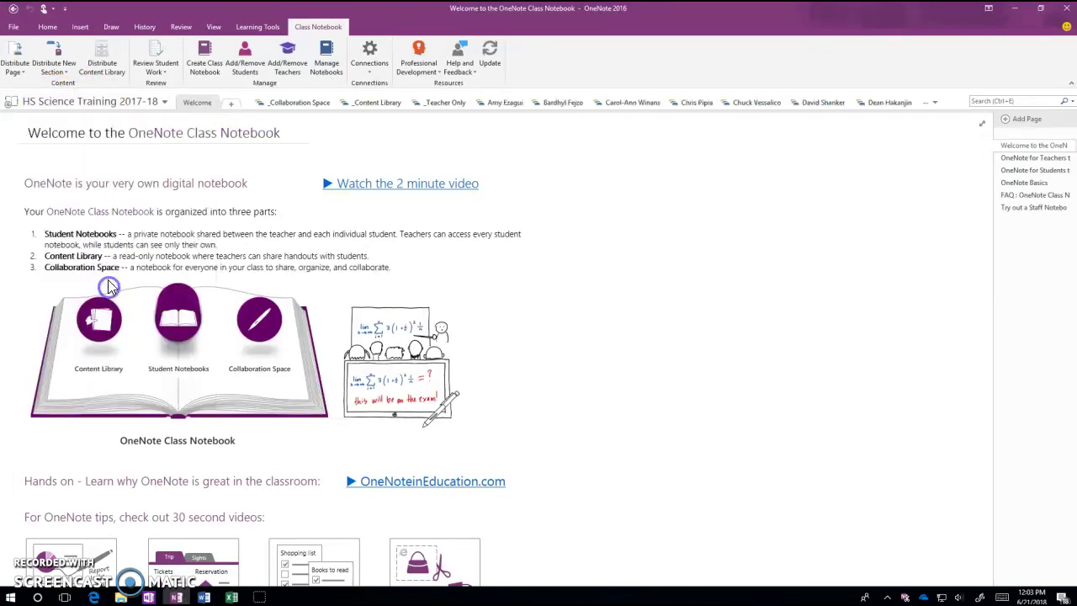
click(387, 105)
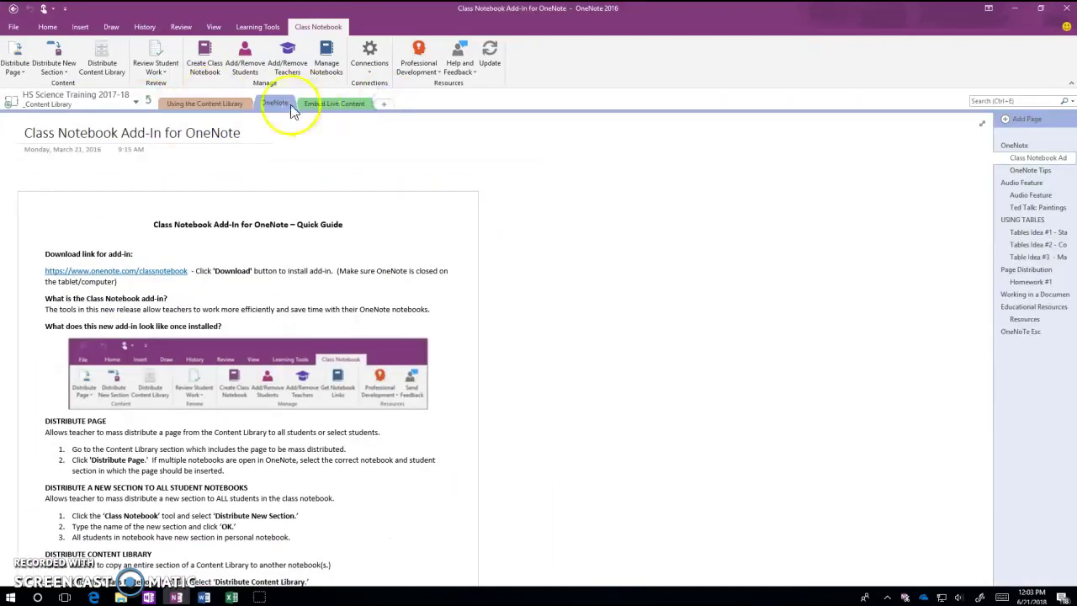
click(93, 100)
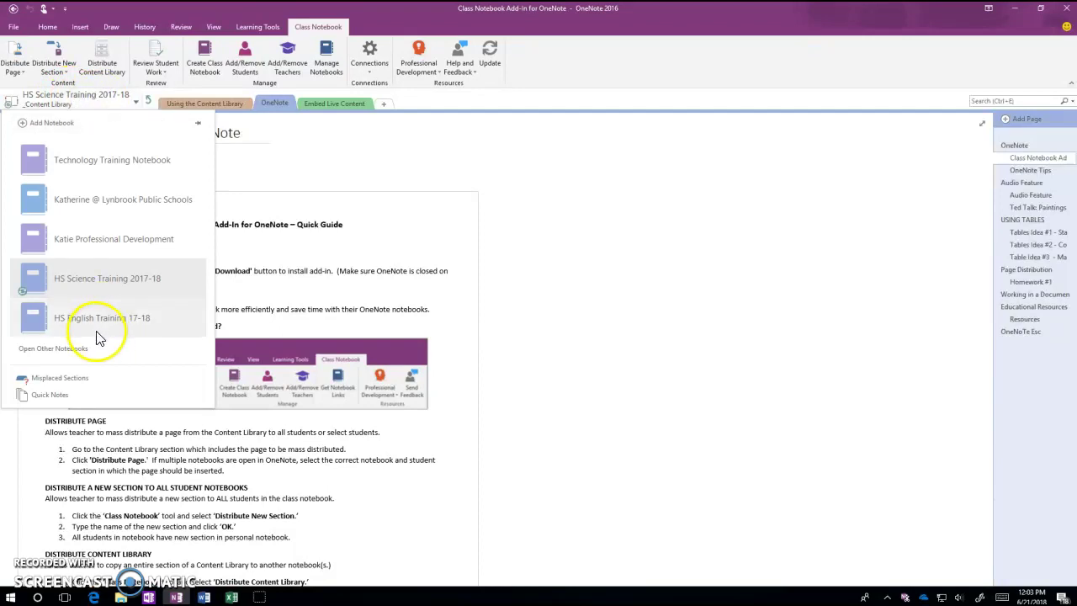
click(84, 98)
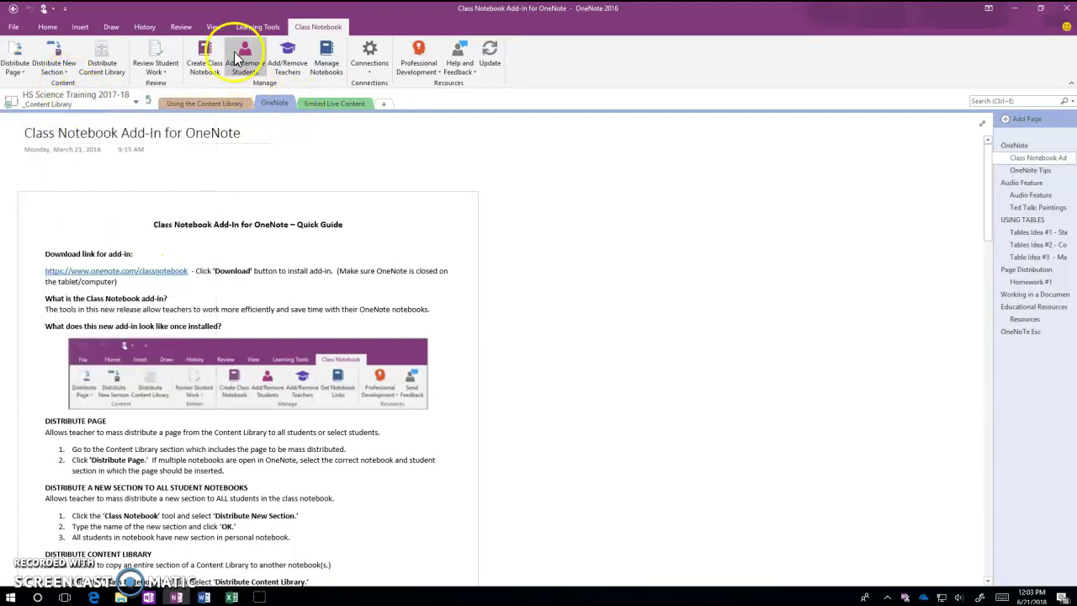
- Distribute the Embed Live Content and OneNote content library sections from HS Science Training 2017-18 to the HS English Training 17-18 notebook
click(316, 31)
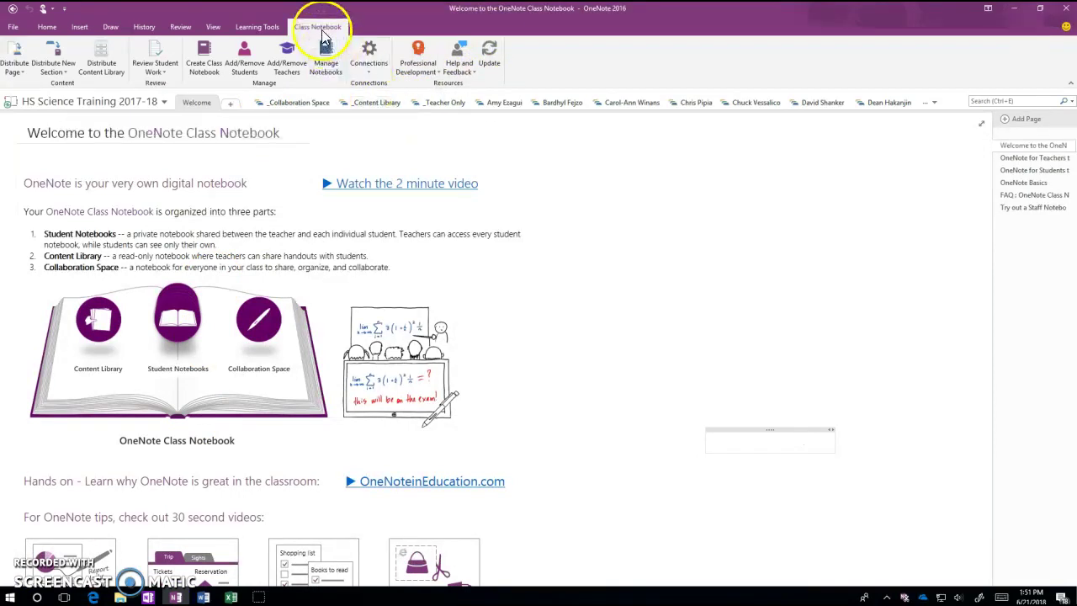
click(101, 71)
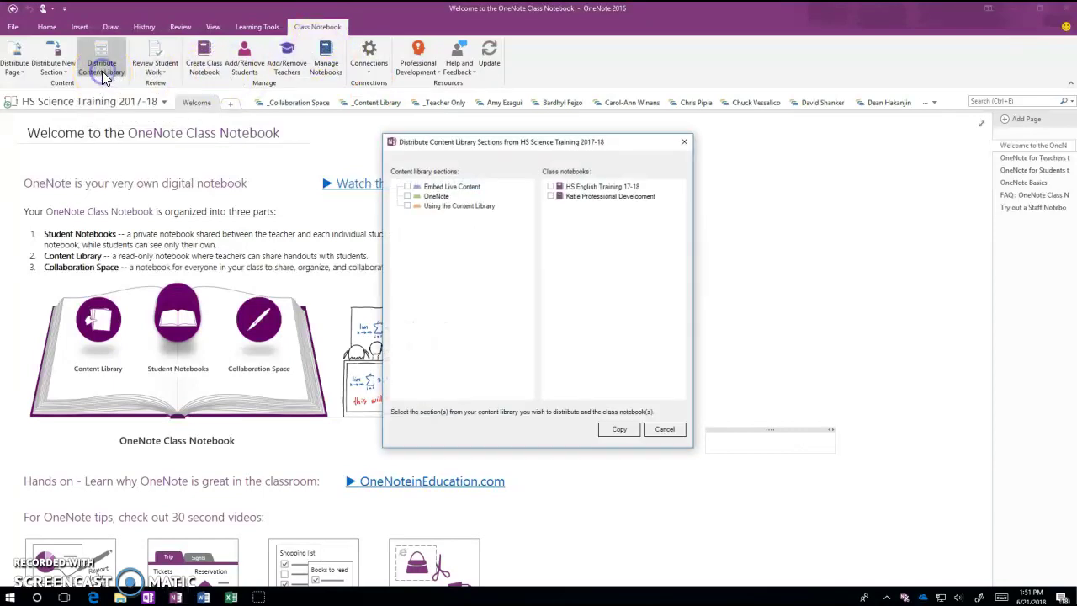
click(408, 187)
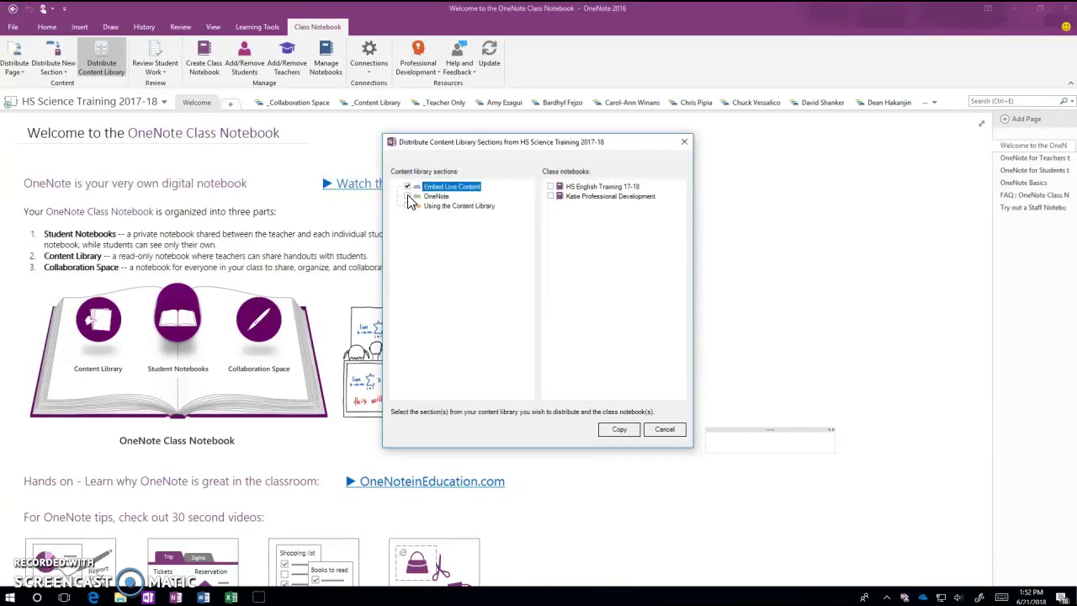
click(408, 196)
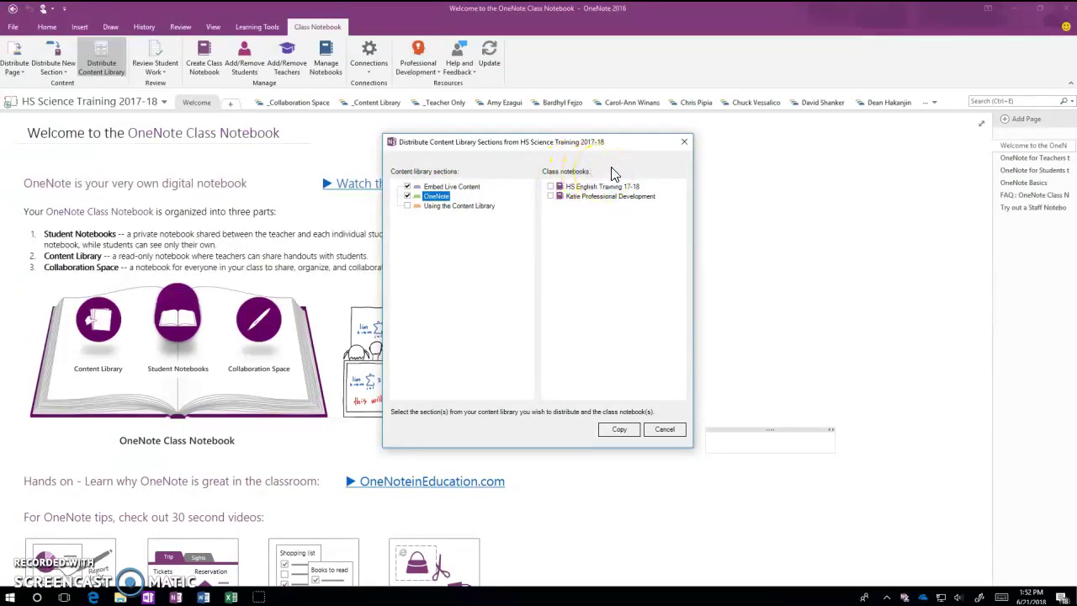
click(551, 186)
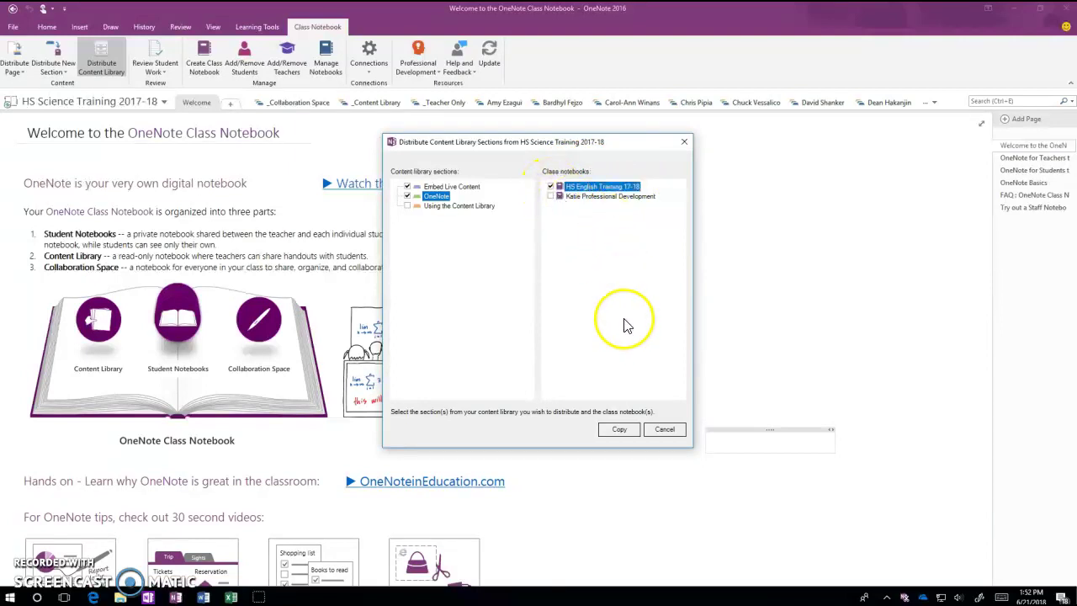
click(408, 186)
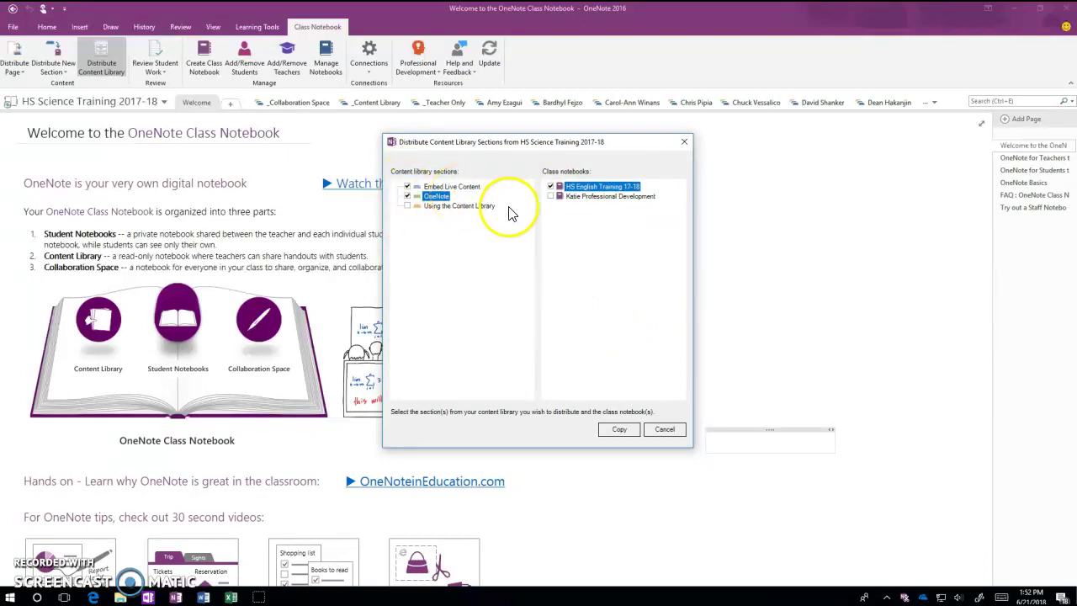
click(619, 429)
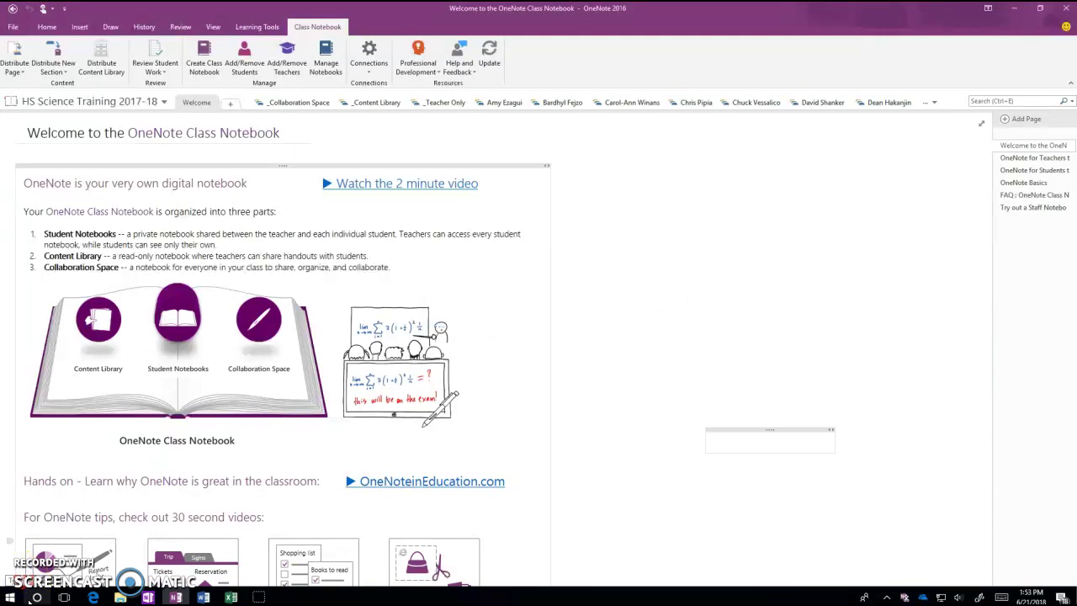
- Check the Embed Live Content and OneNote sections in the content library of the HS English Training 17-18 notebook
click(110, 102)
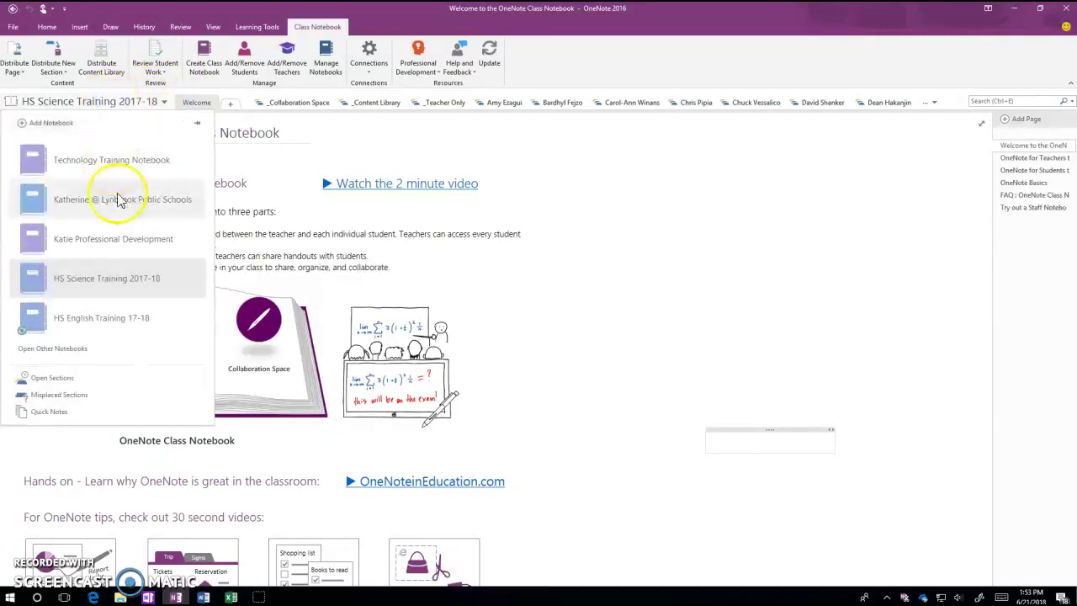
click(112, 324)
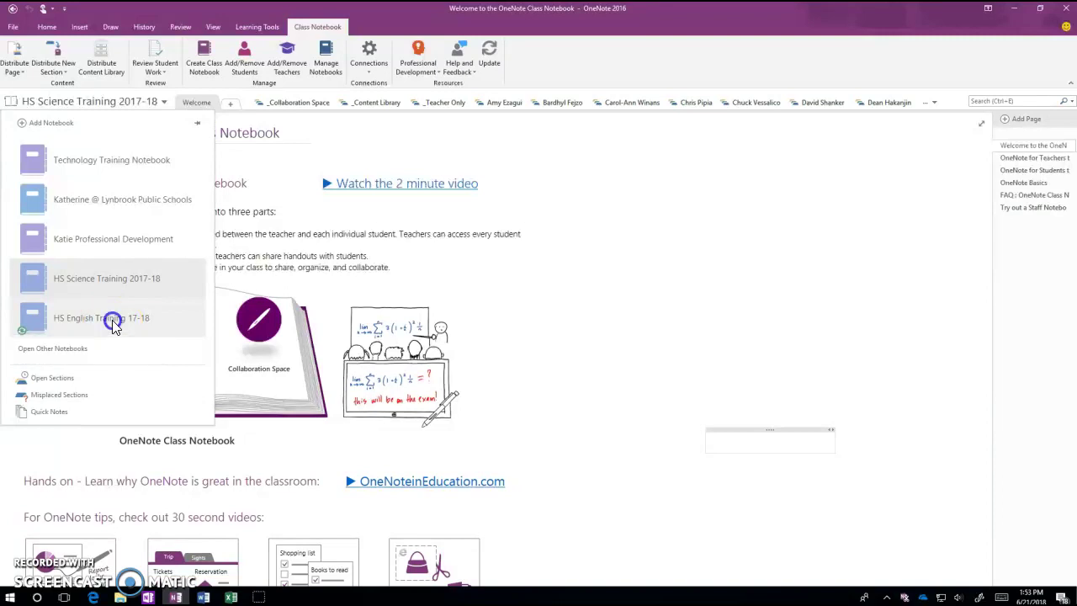
click(360, 105)
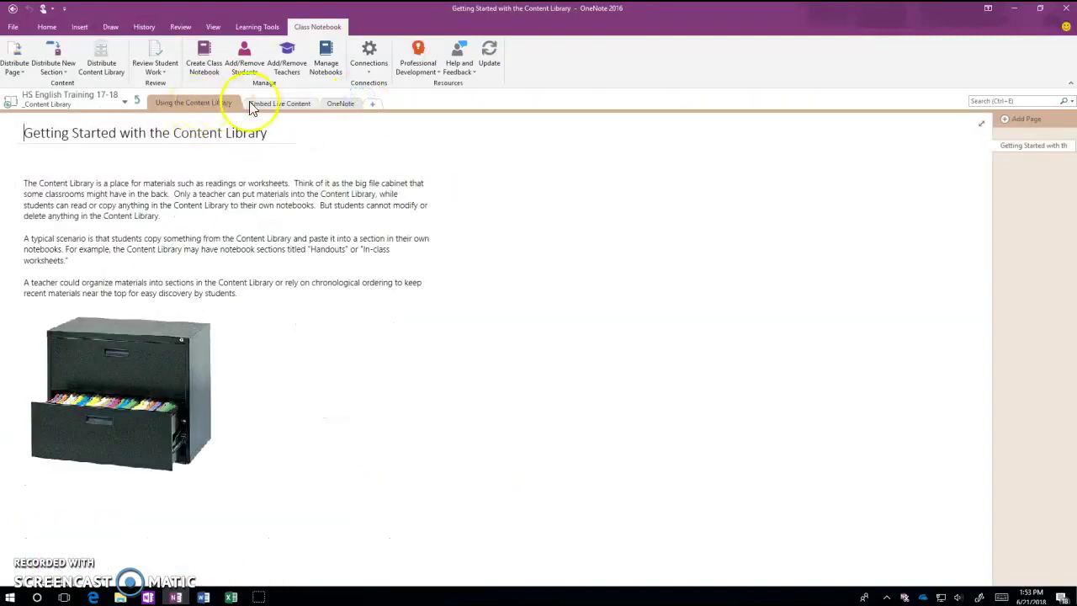
click(286, 106)
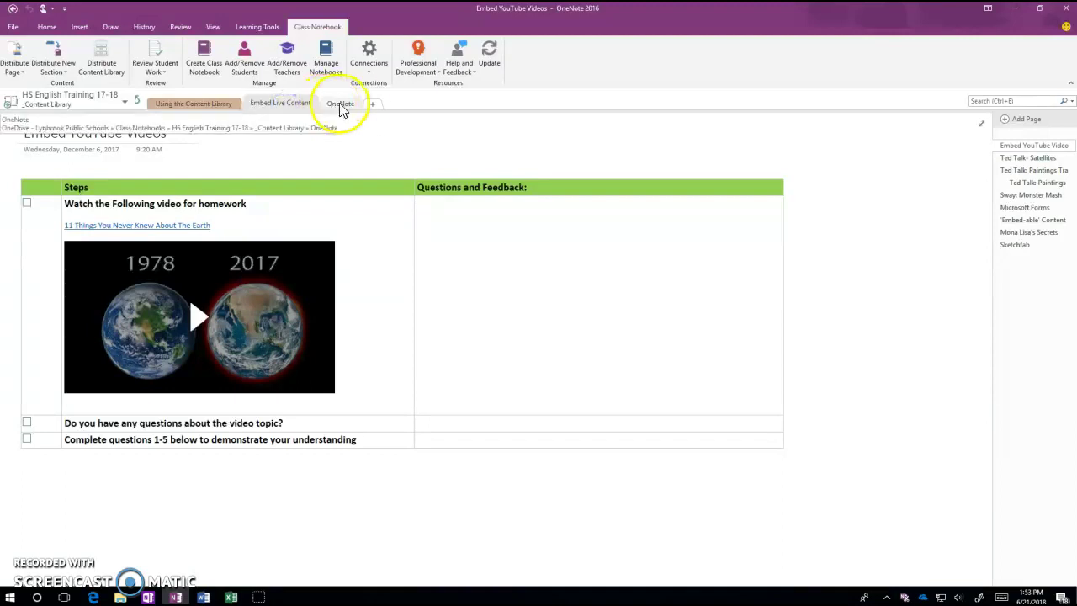
click(346, 106)
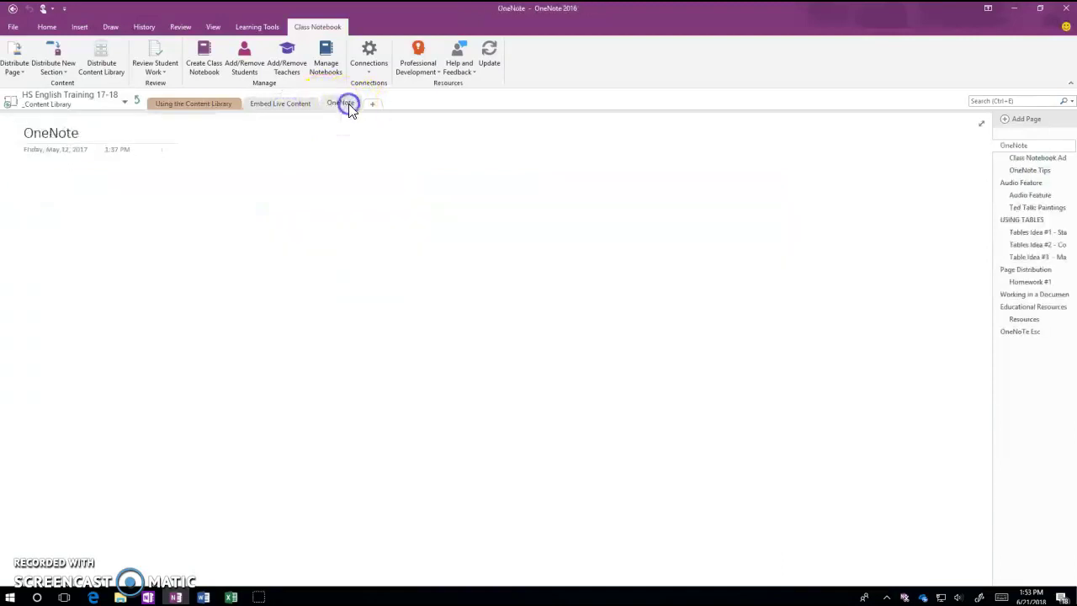
click(283, 106)
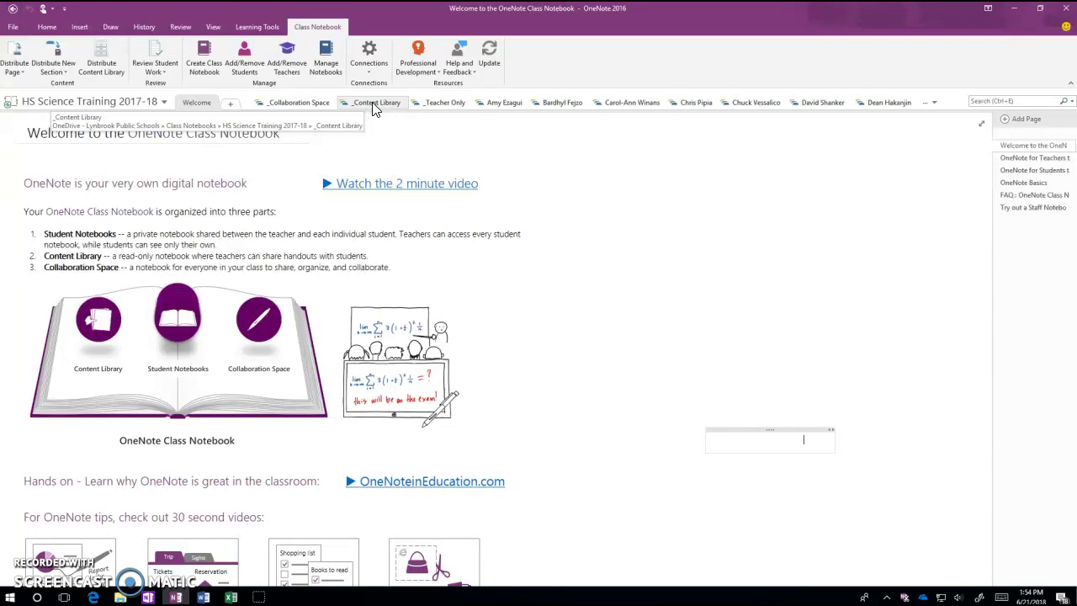
- View the section groups of the HS English Training 17-18 notebook and return to HS Science Training 2017-18
click(126, 101)
click(137, 325)
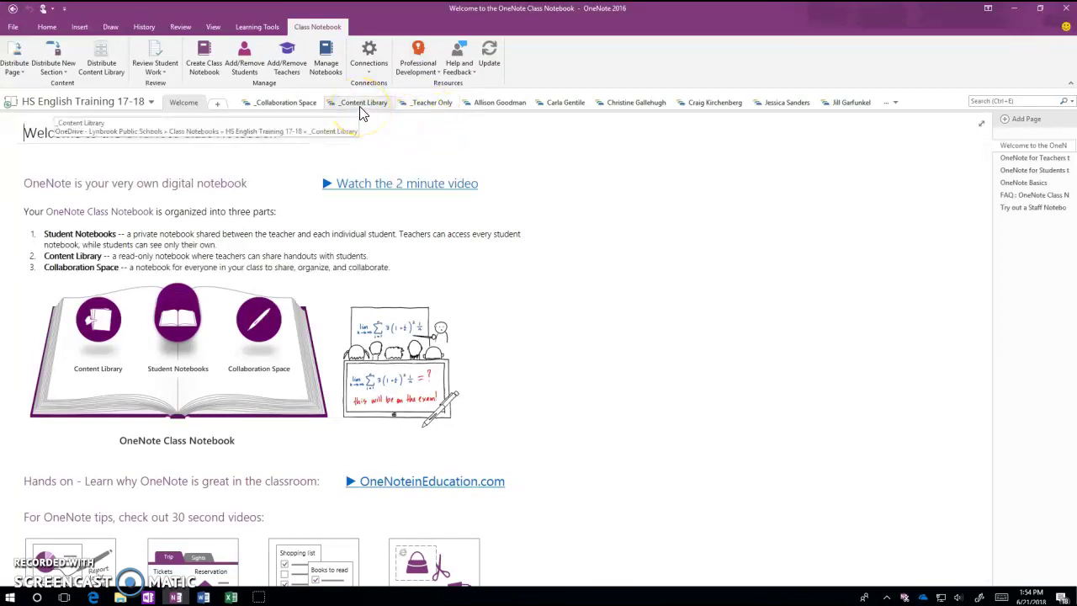
click(122, 101)
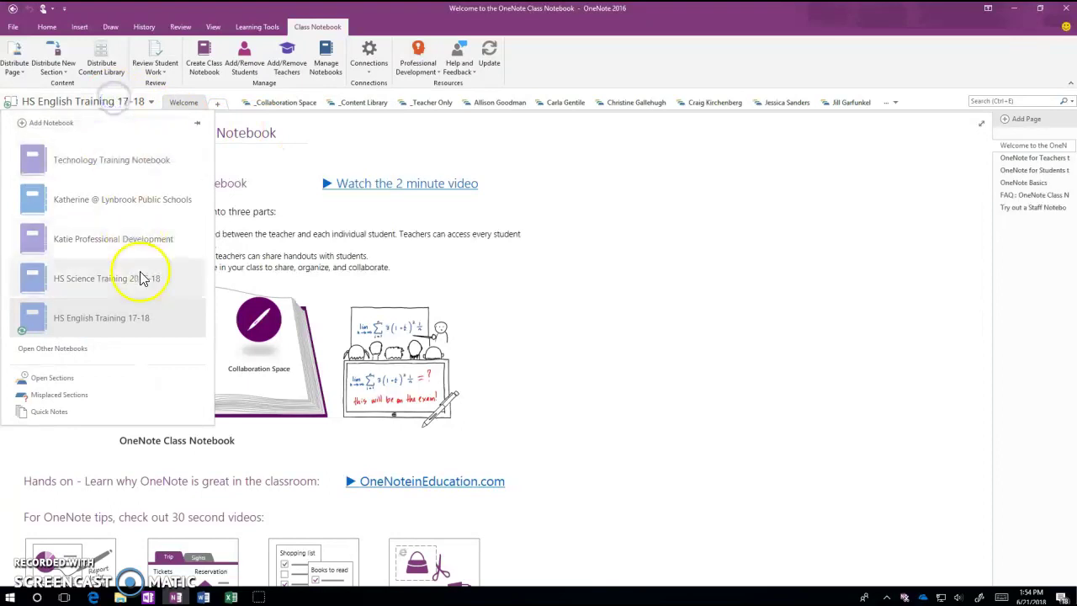
click(93, 278)
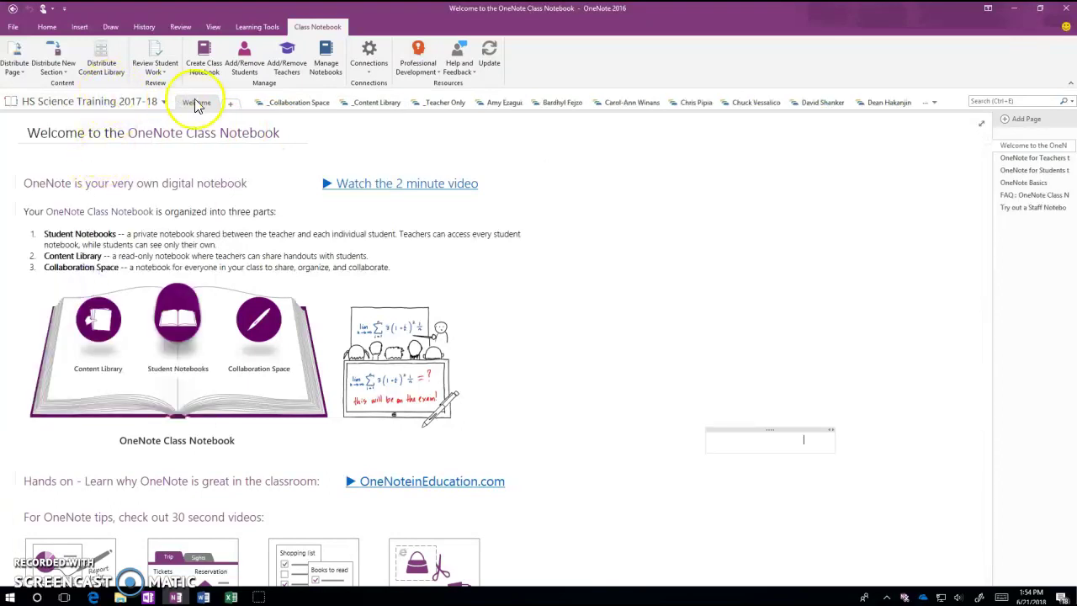
- Copy the OneNote section from the HS Science Training 2017-18 content library into the _Teacher Only group of HS English Training 17-18
click(374, 103)
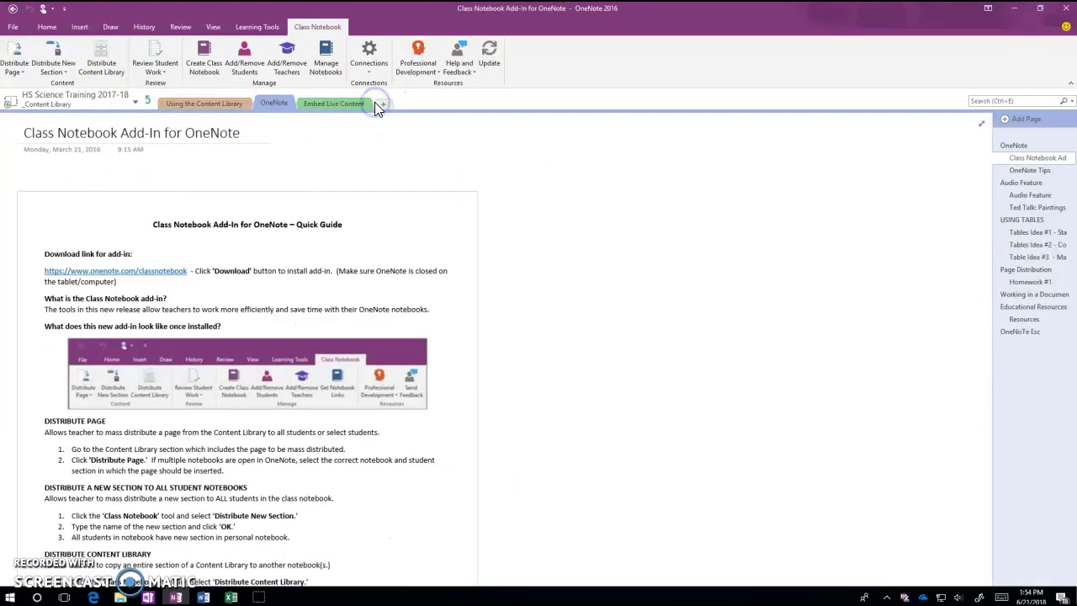
right_click(276, 103)
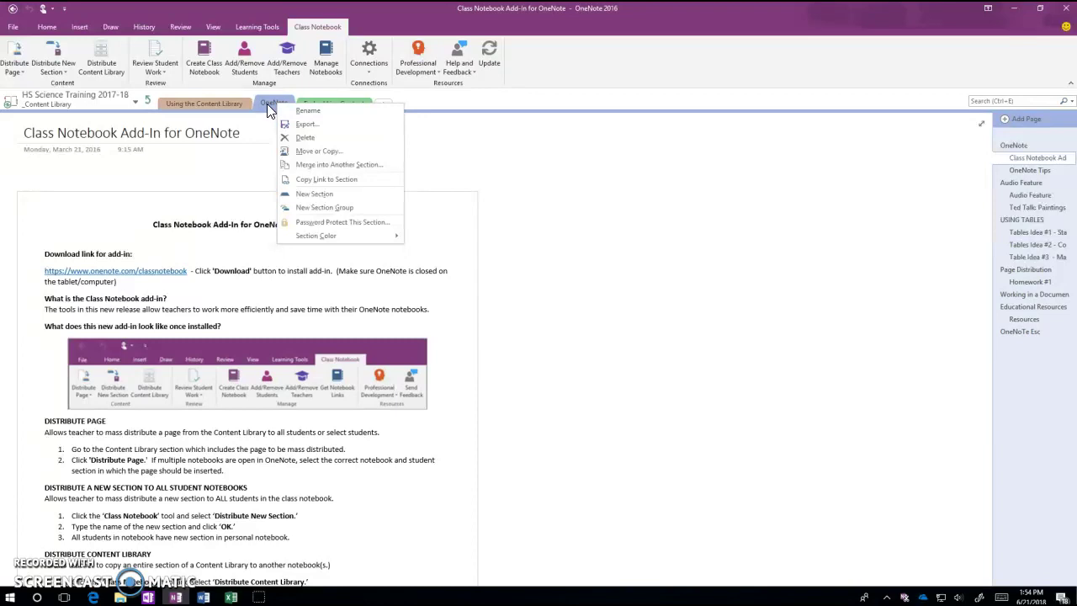
click(316, 153)
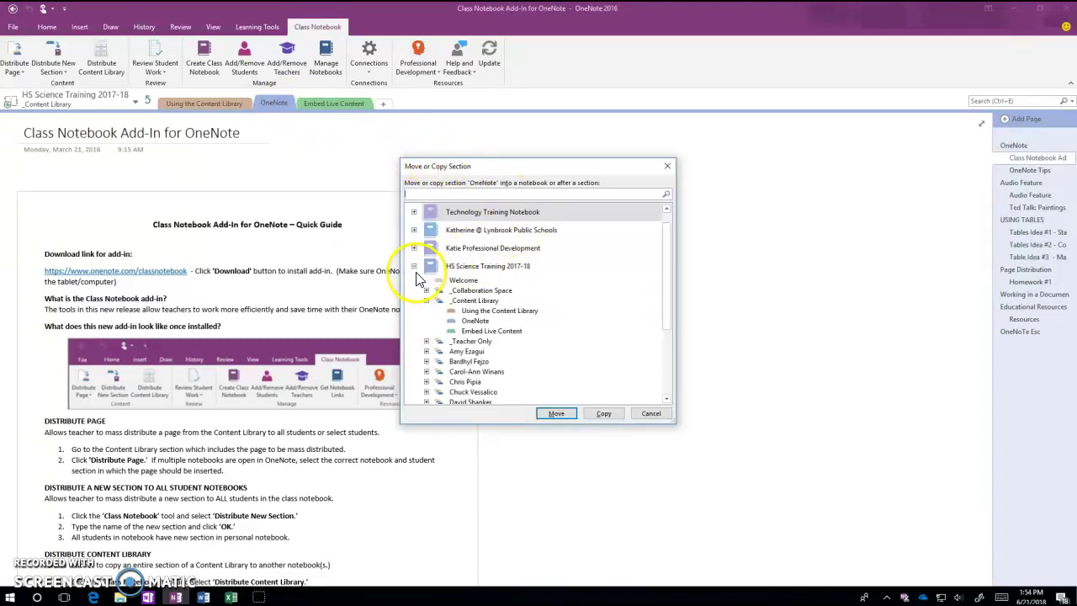
click(413, 266)
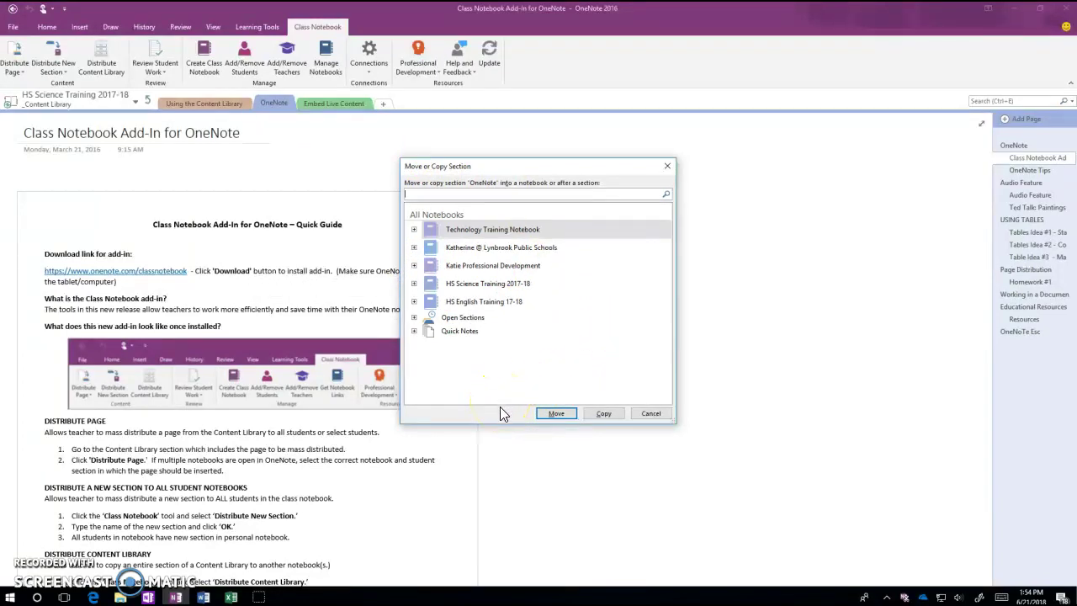
click(413, 302)
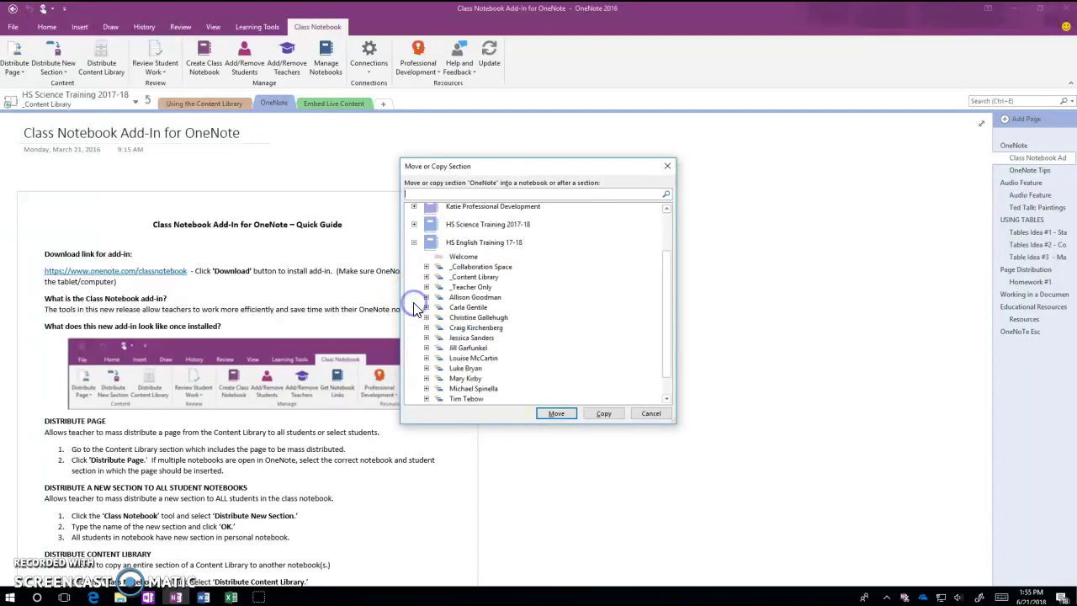
click(473, 289)
click(472, 289)
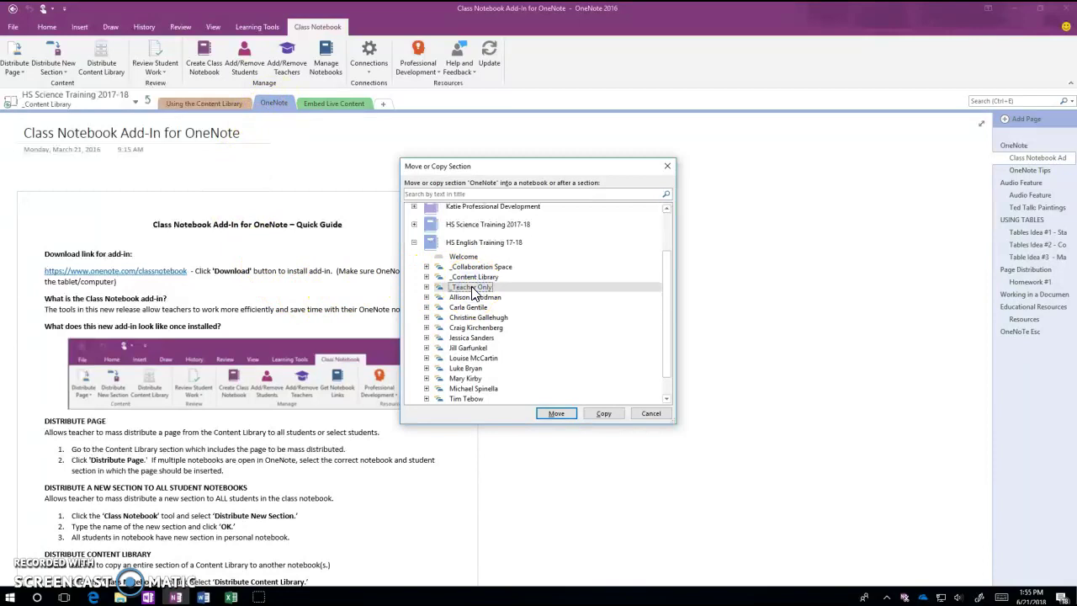
click(604, 413)
click(605, 413)
click(438, 249)
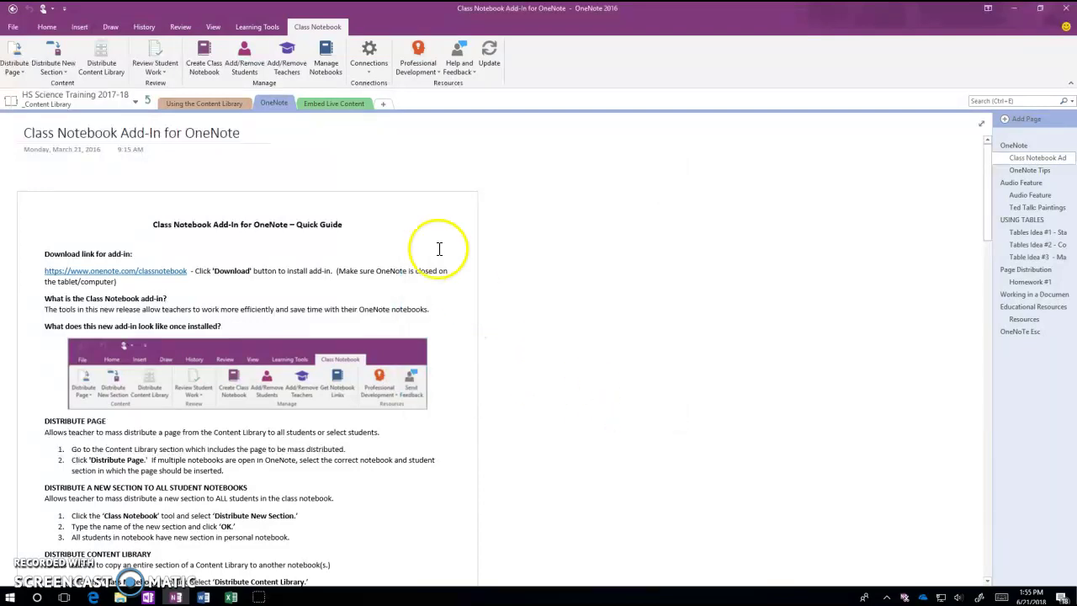
- Copy the Embed Live Content section into the _Teacher Only group of the HS English Training 17-18 notebook
right_click(342, 105)
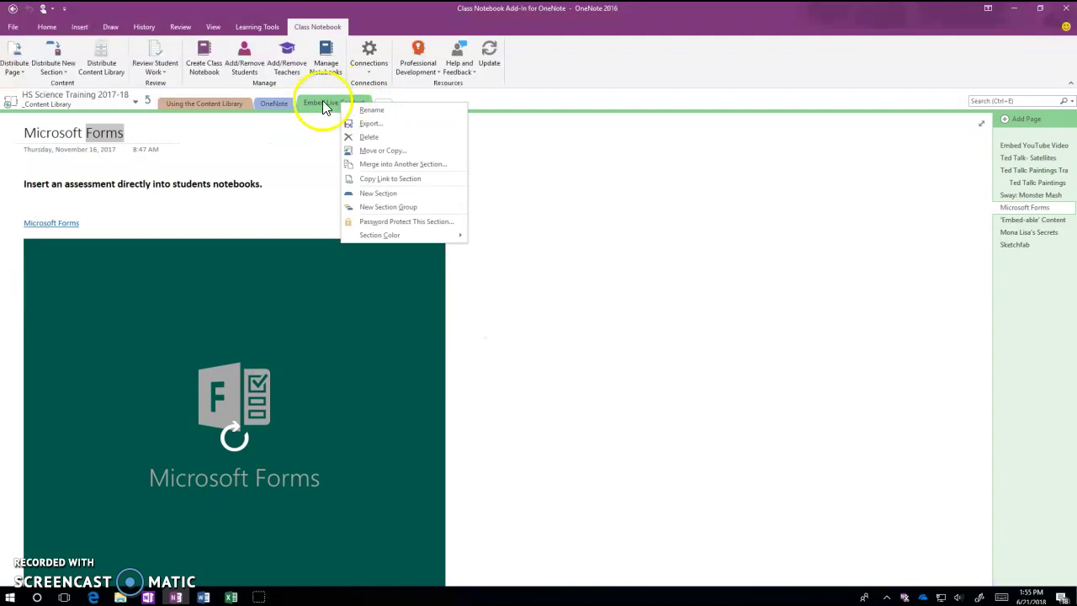
click(383, 151)
click(415, 268)
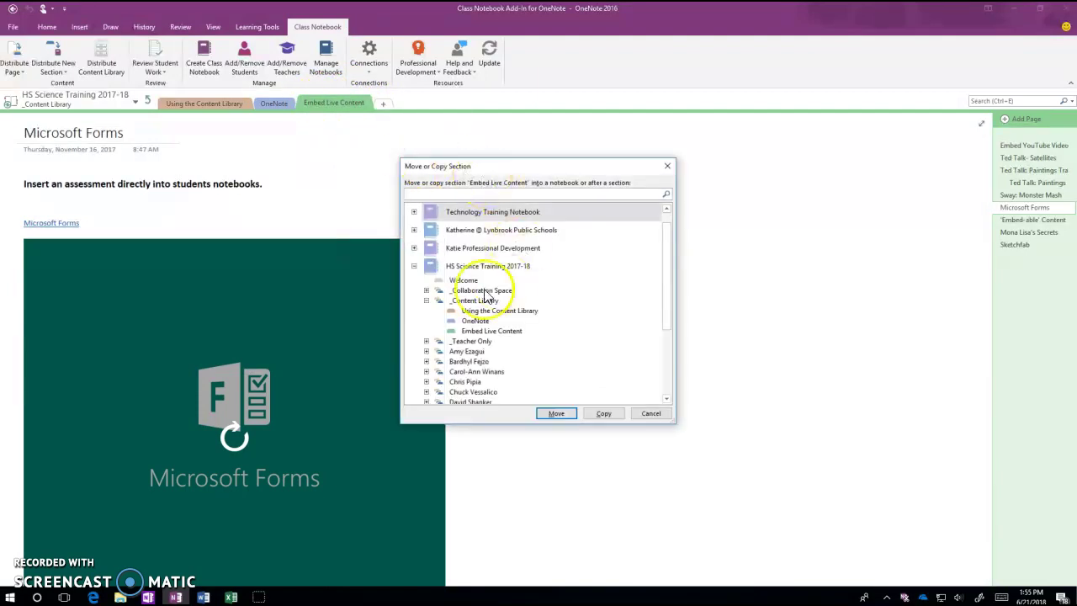
click(414, 267)
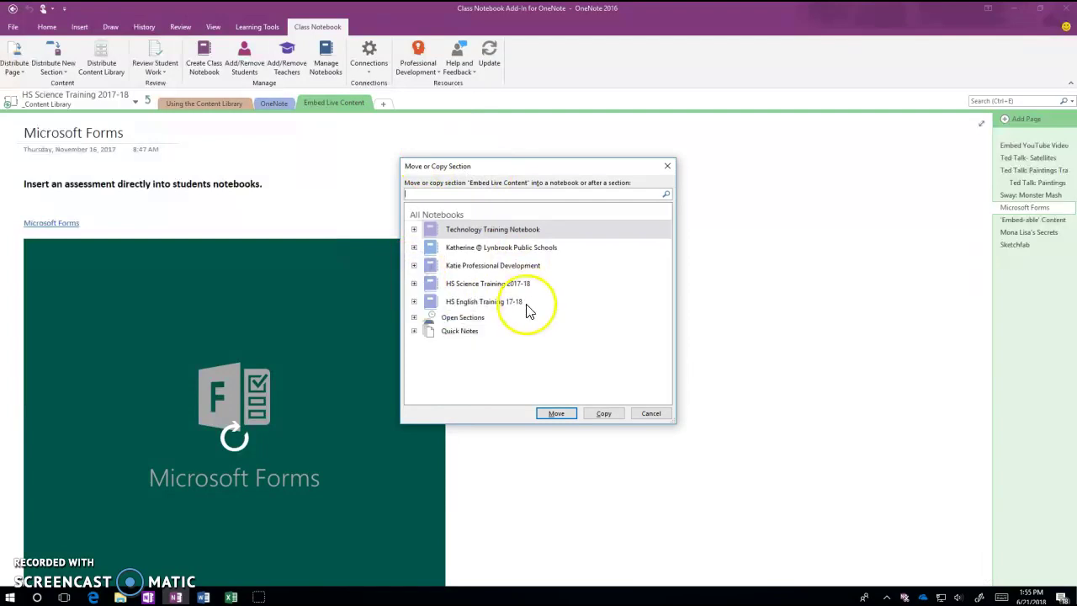
click(413, 301)
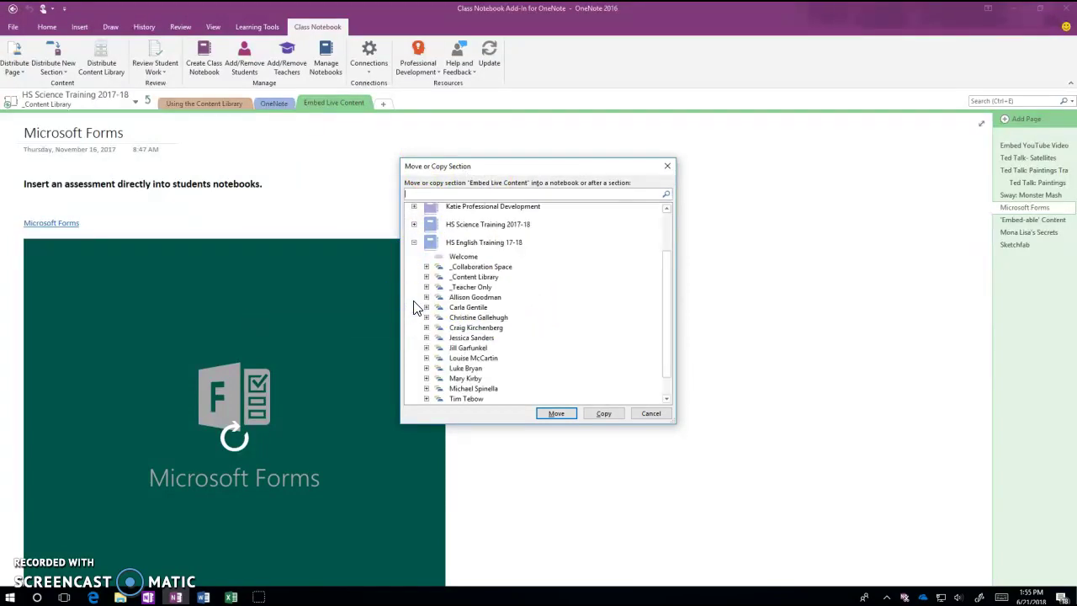
click(473, 287)
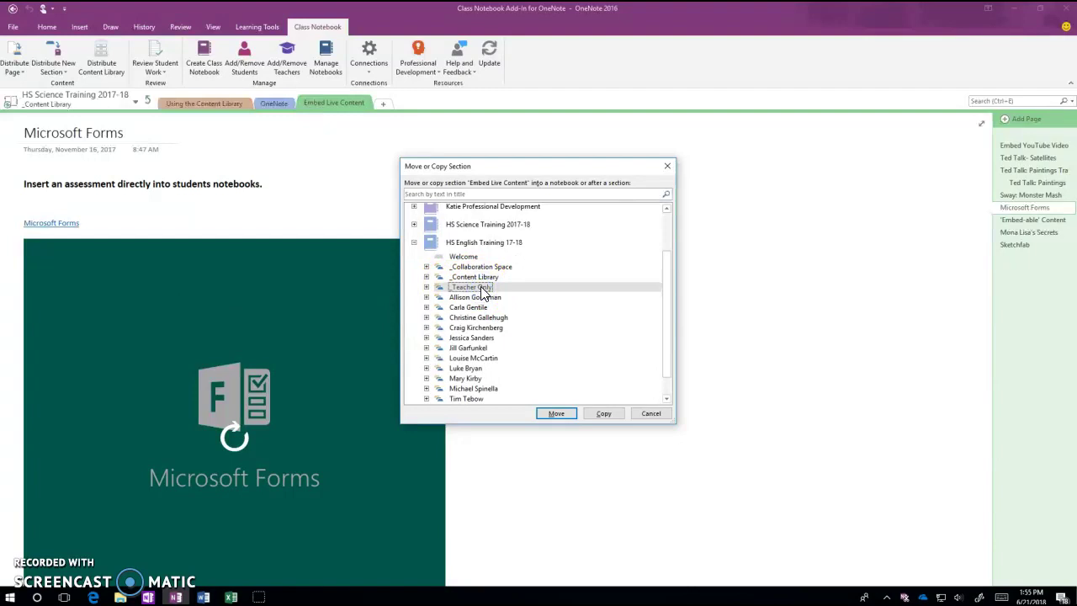
click(602, 413)
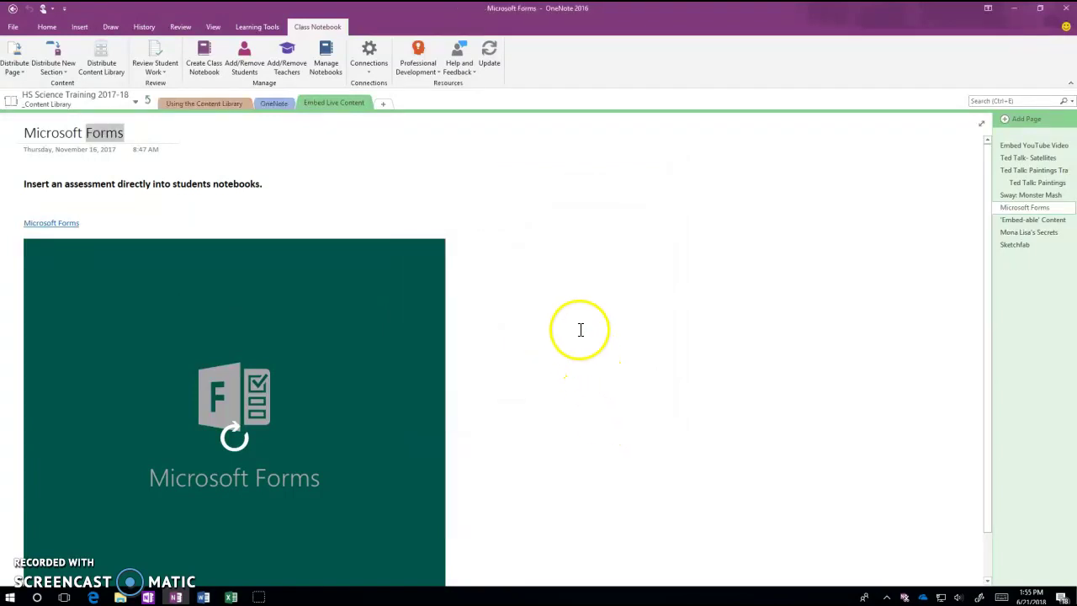
- Check the copied OneNote and Embed Live Content sections in the _Teacher Only group of HS English Training 17-18
click(149, 100)
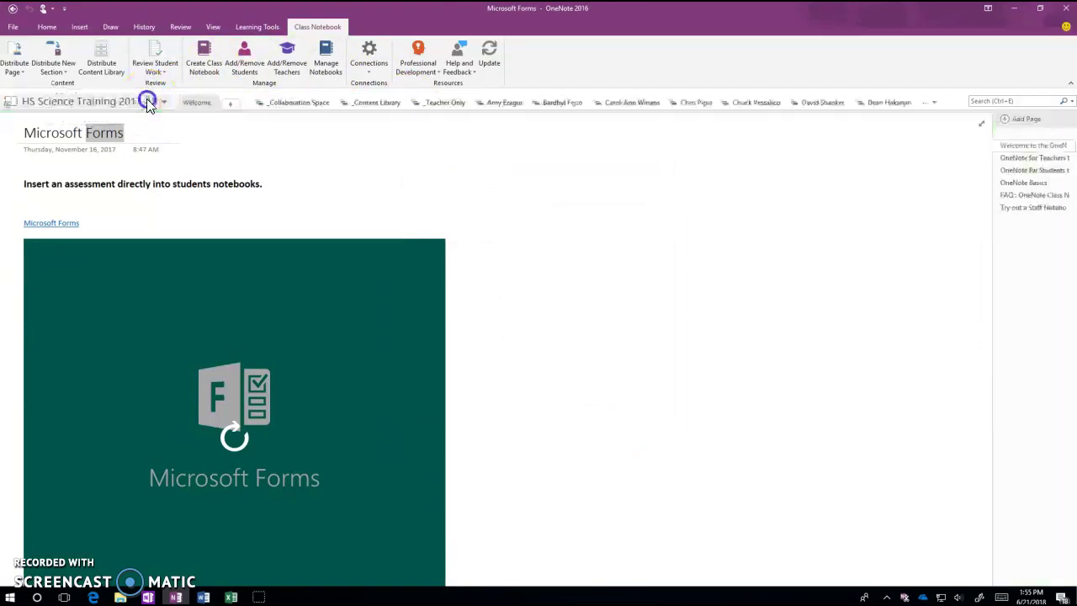
click(56, 101)
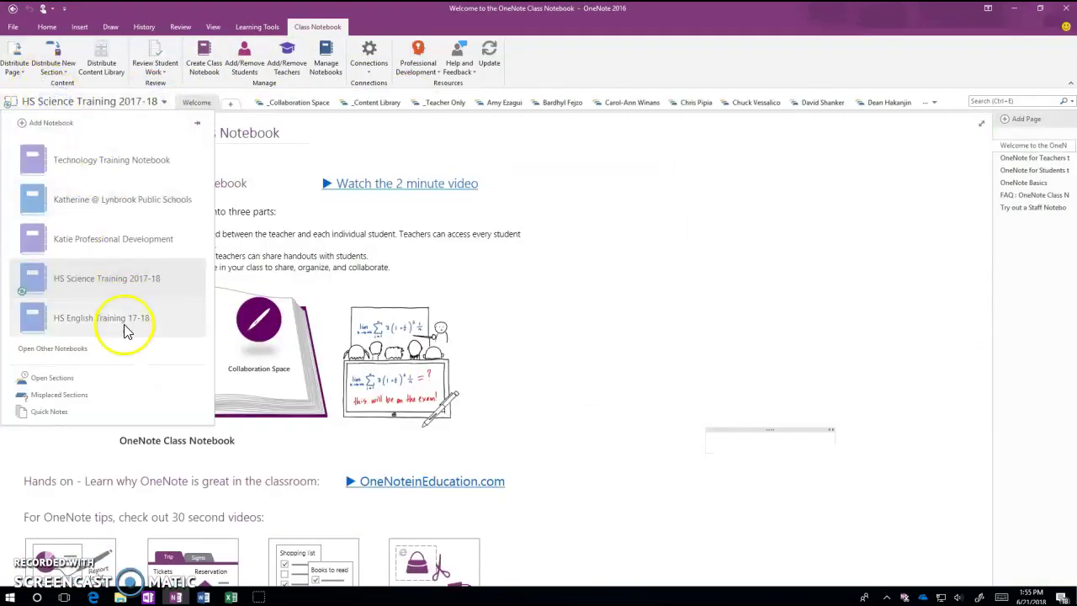
click(78, 321)
click(435, 103)
click(277, 103)
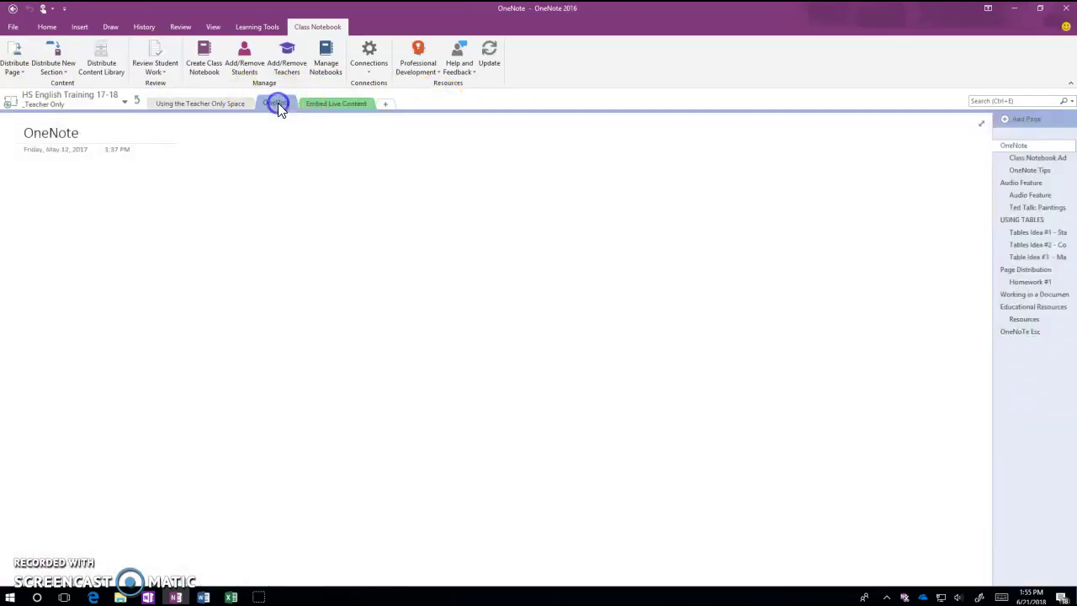
click(344, 104)
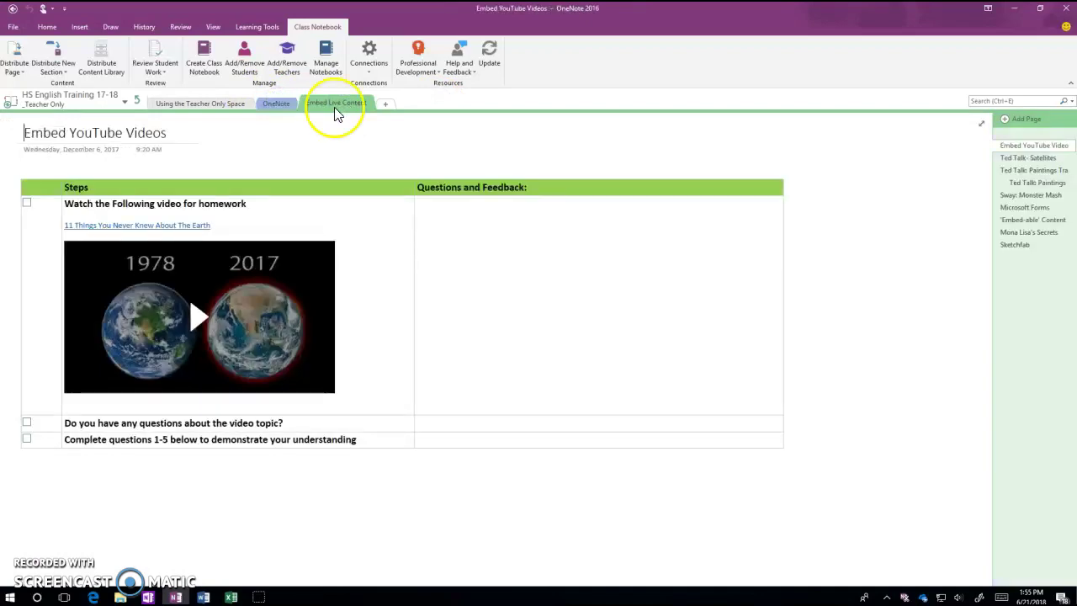
click(277, 103)
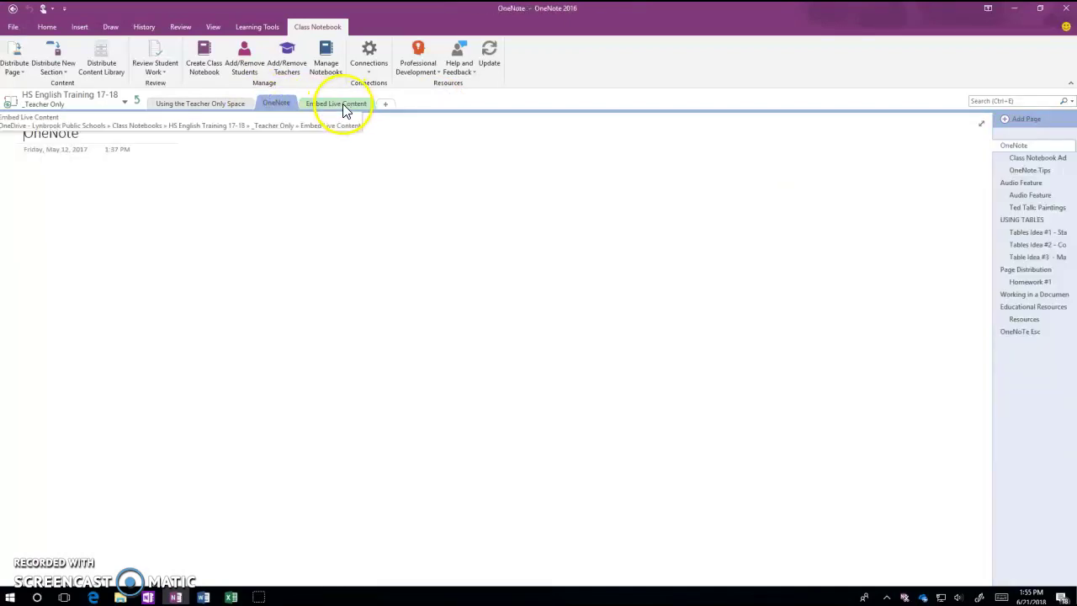